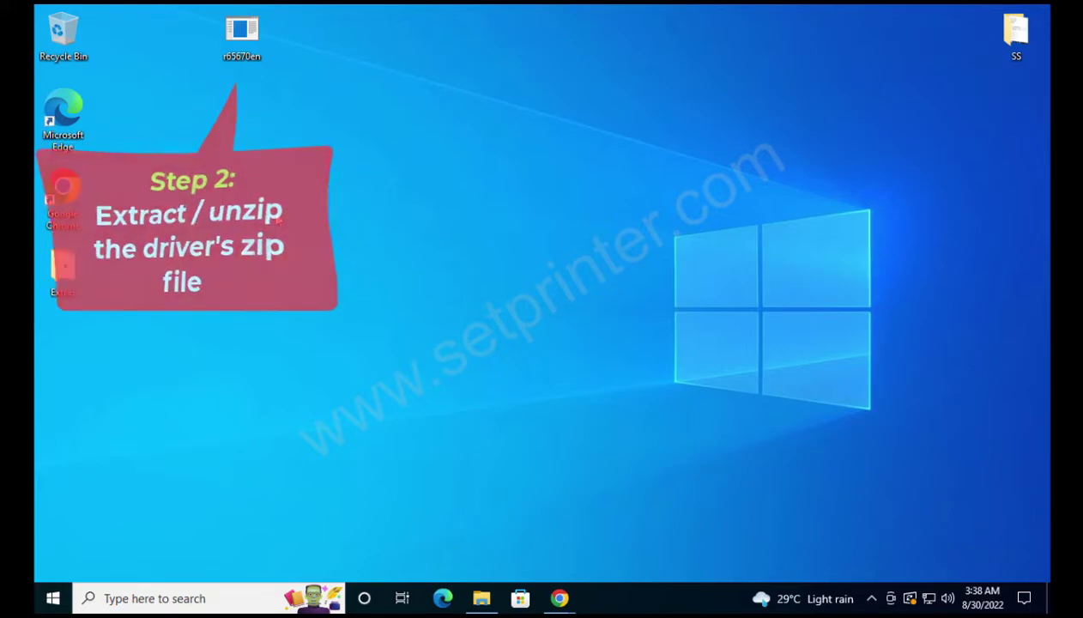
# Run the r65670en driver extractor from the desktop and advance to choosing its extraction folder.
pyautogui.doubleClick(252, 32)
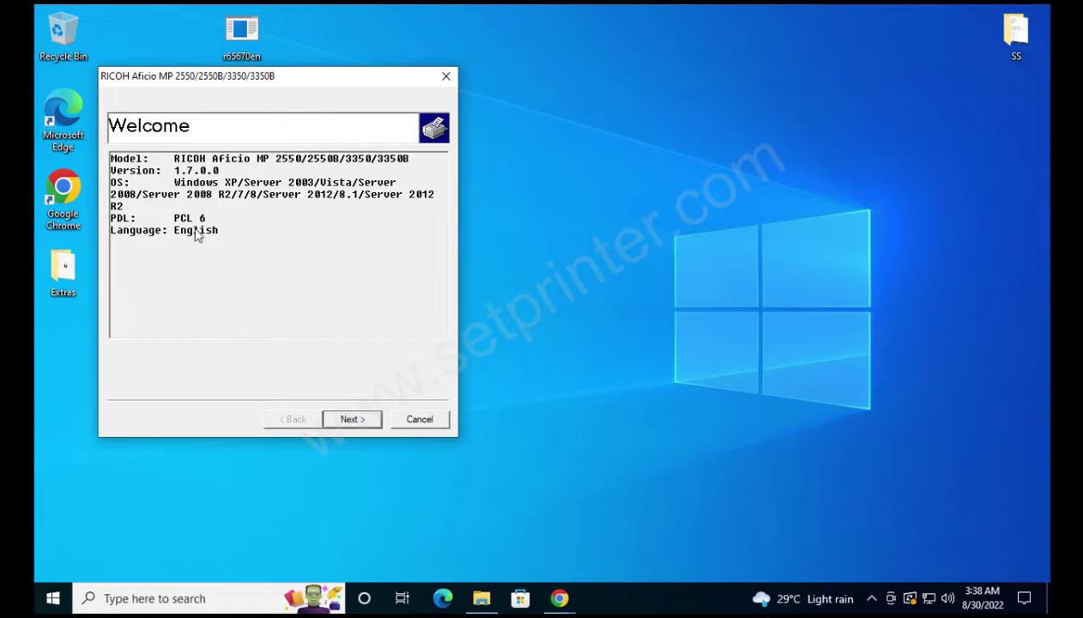
pyautogui.click(352, 419)
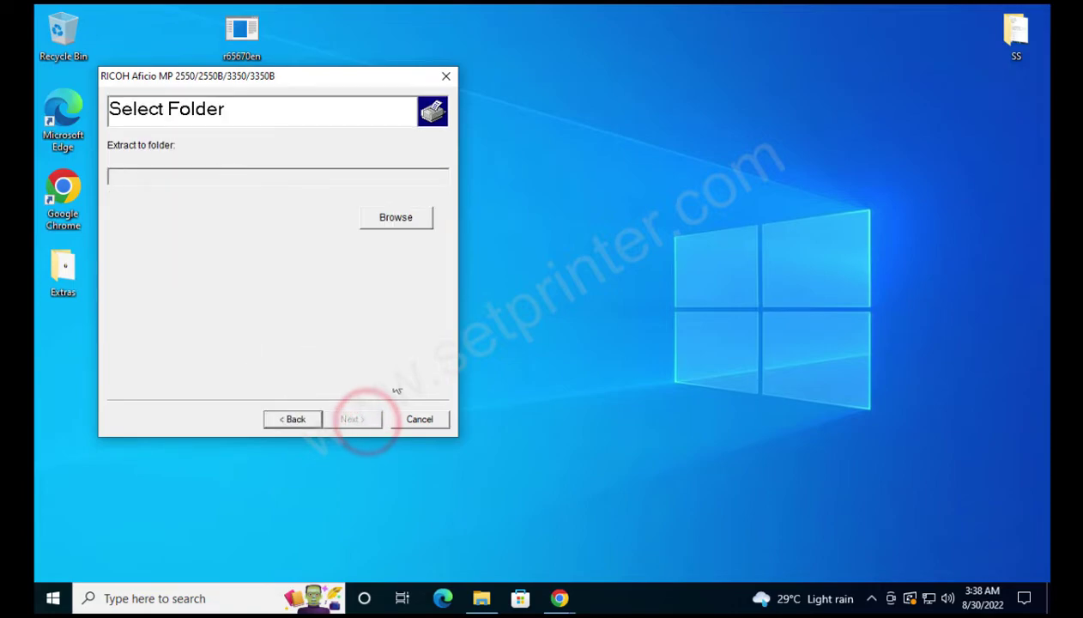
pyautogui.click(409, 221)
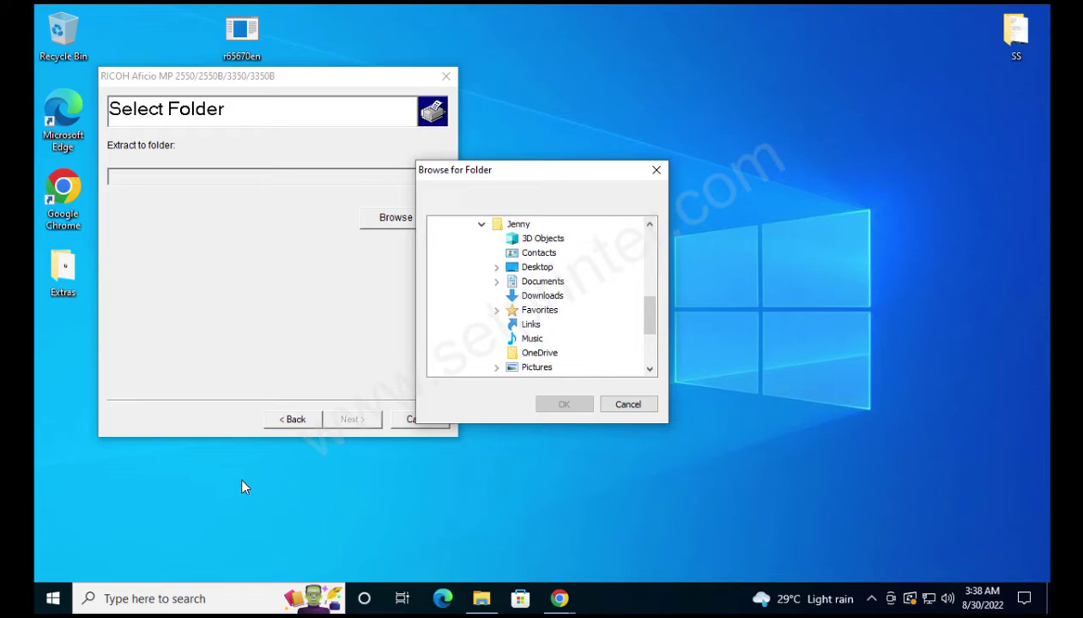
pyautogui.click(625, 405)
# Create a new folder on the desktop named Ricoh Drivers.
pyautogui.rightClick(266, 508)
pyautogui.click(340, 450)
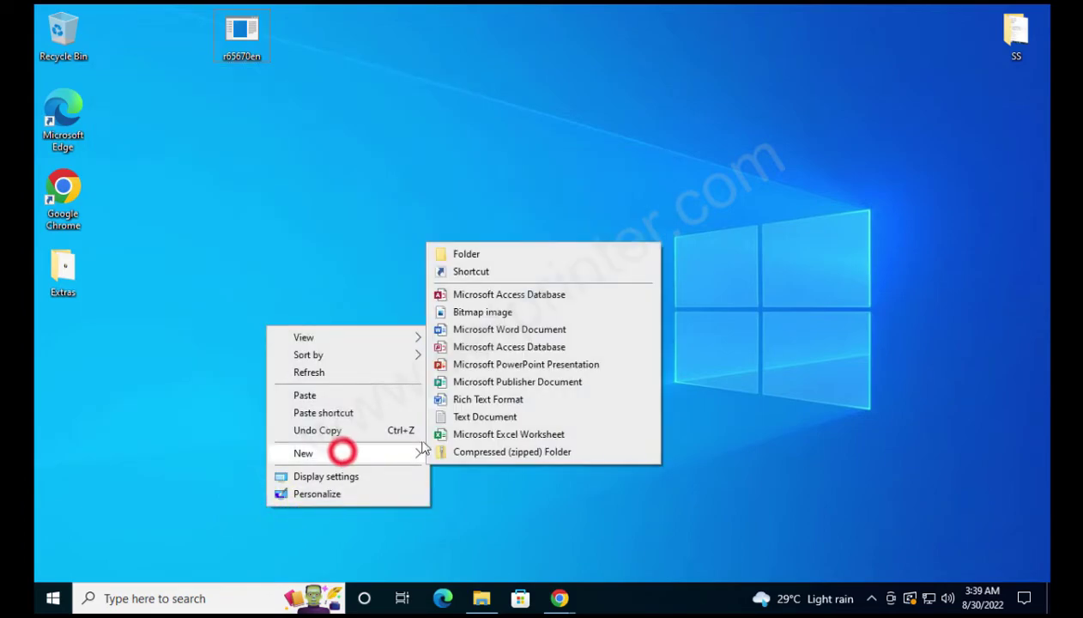
pyautogui.click(478, 253)
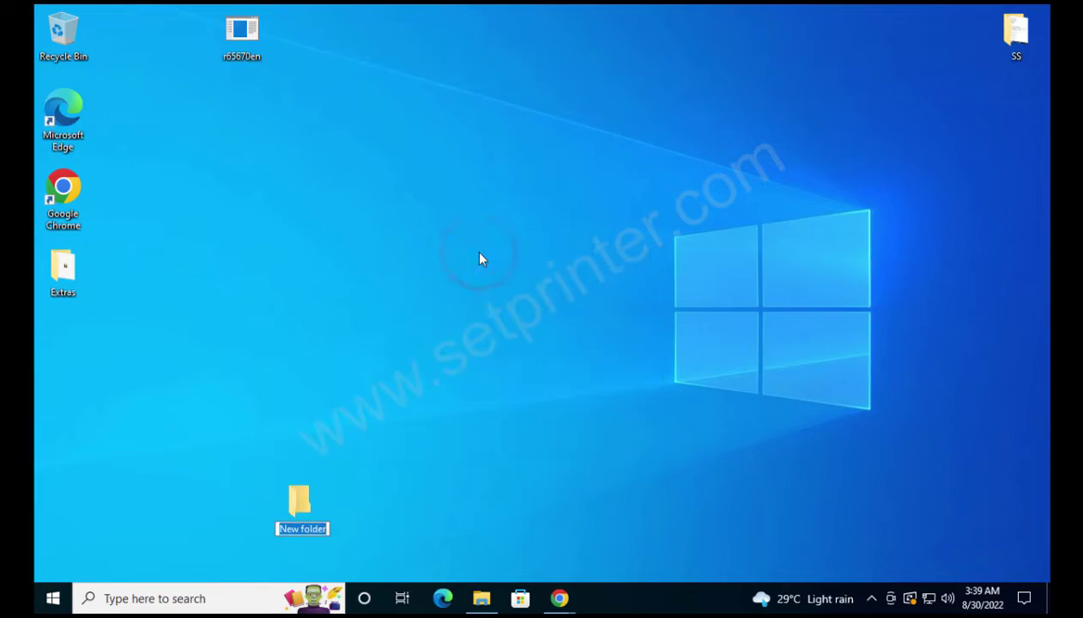
pyautogui.write('D')
pyautogui.write('icoh Drivers')
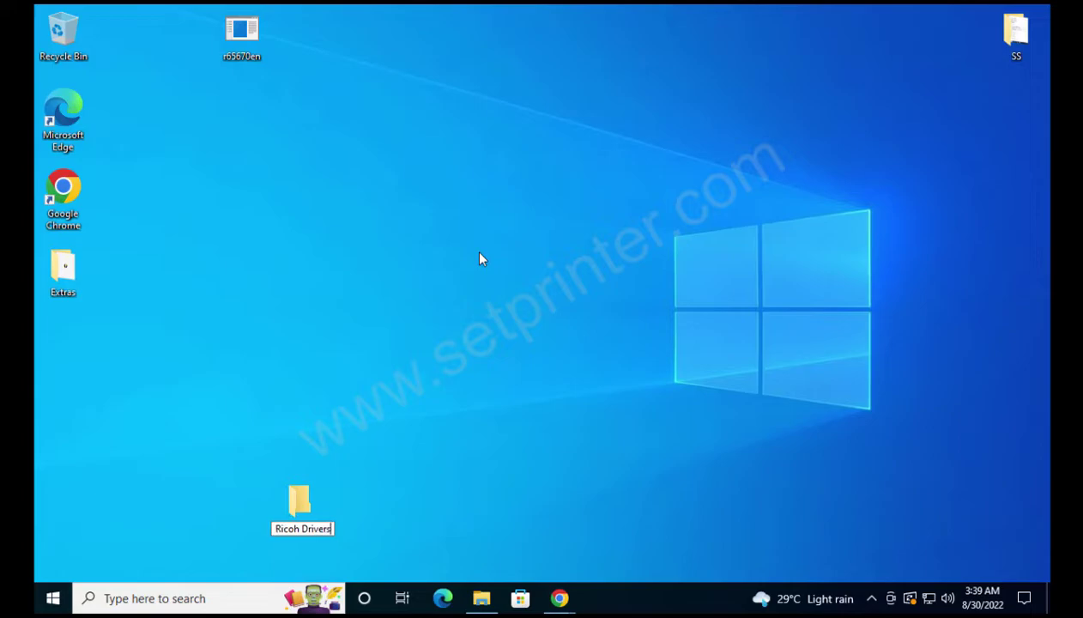
pyautogui.press('Return')
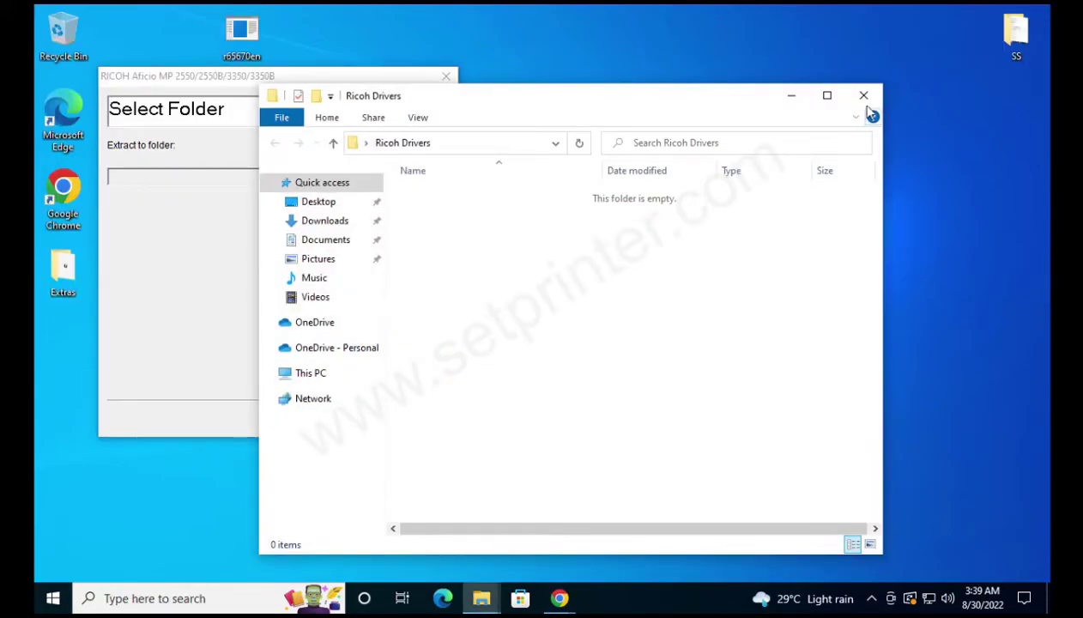
pyautogui.click(863, 96)
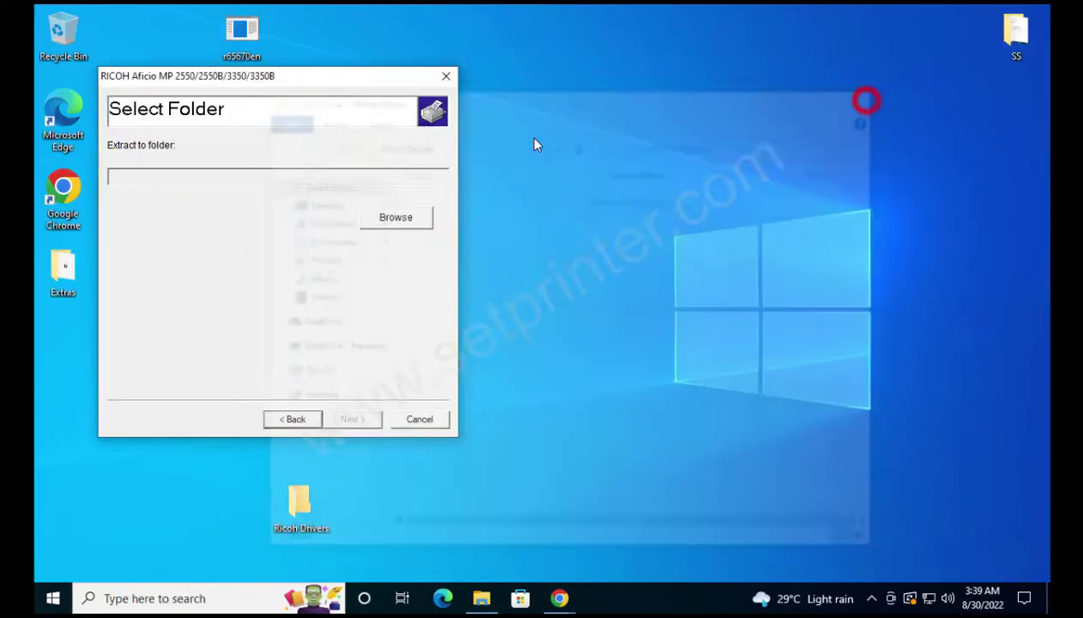
# Set the Ricoh Drivers folder on the desktop as the extraction destination and extract the driver files.
pyautogui.click(388, 217)
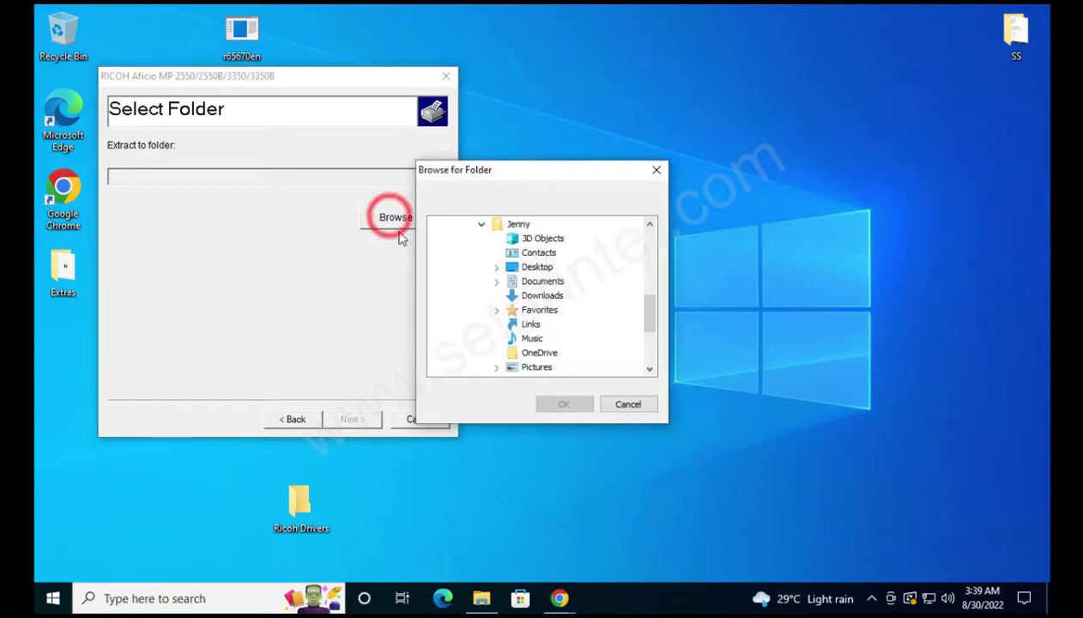
pyautogui.click(496, 267)
pyautogui.click(560, 296)
pyautogui.click(570, 406)
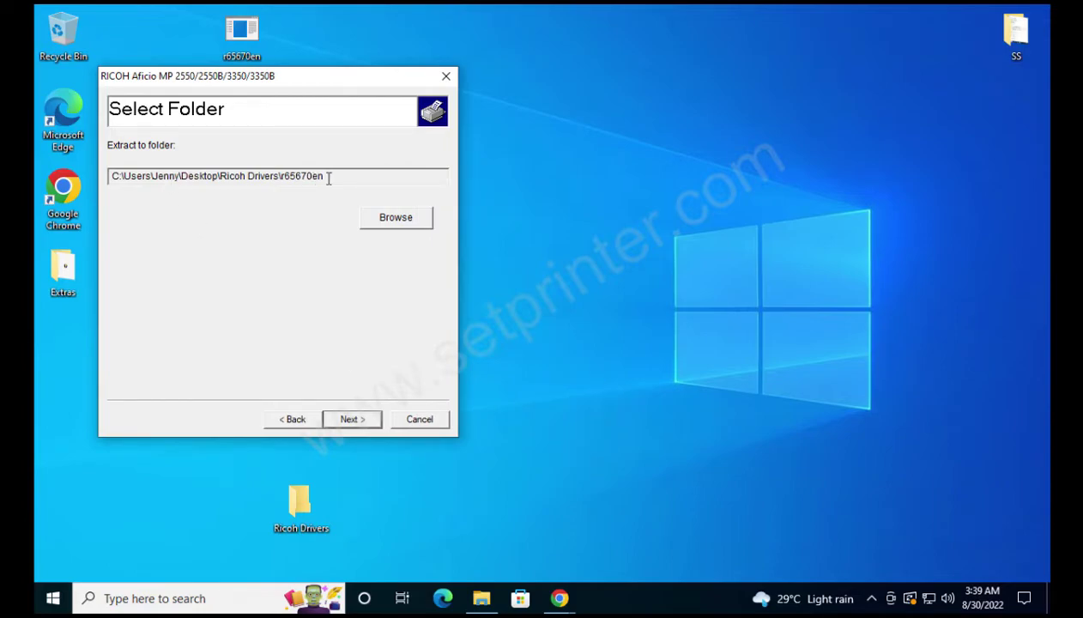
pyautogui.click(363, 421)
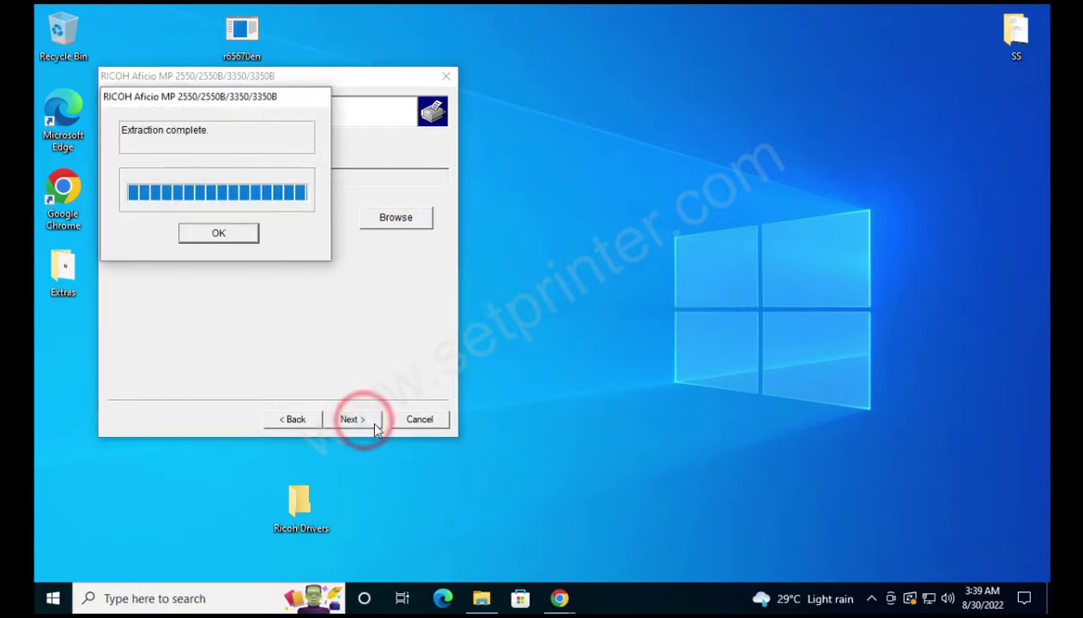
pyautogui.click(219, 236)
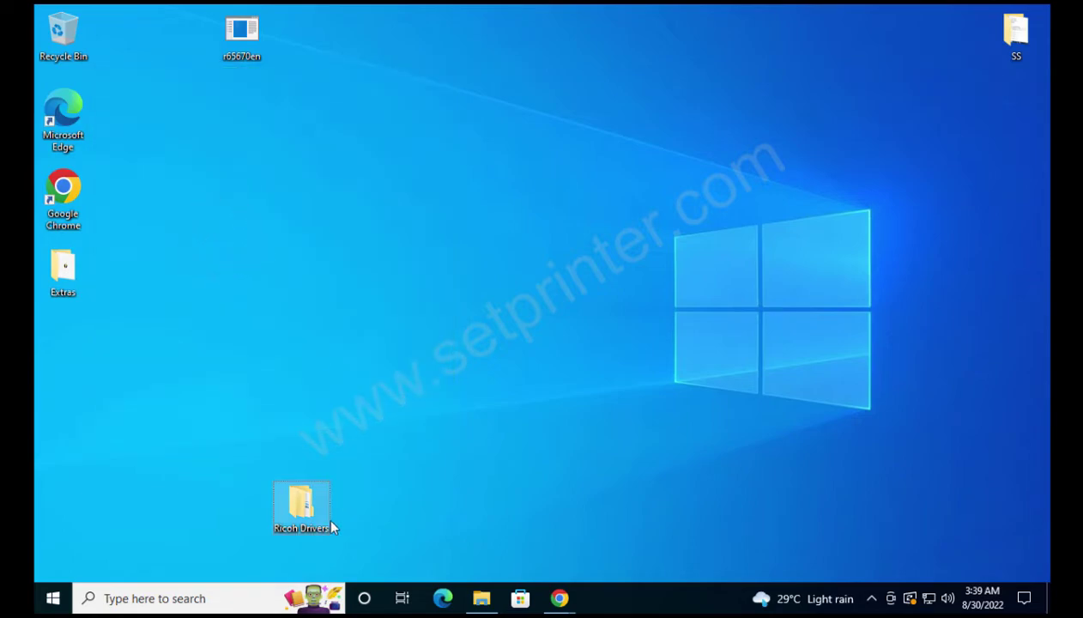
# Examine the extracted driver files in the disk1 folder inside Ricoh Drivers\r65670en.
pyautogui.doubleClick(302, 506)
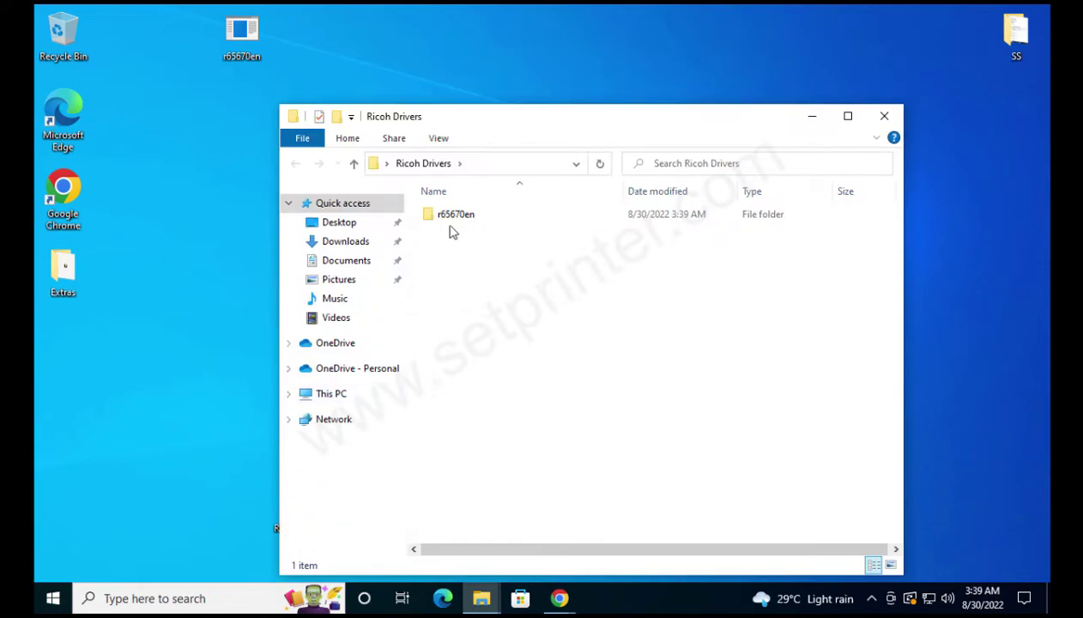
pyautogui.doubleClick(447, 214)
pyautogui.doubleClick(447, 214)
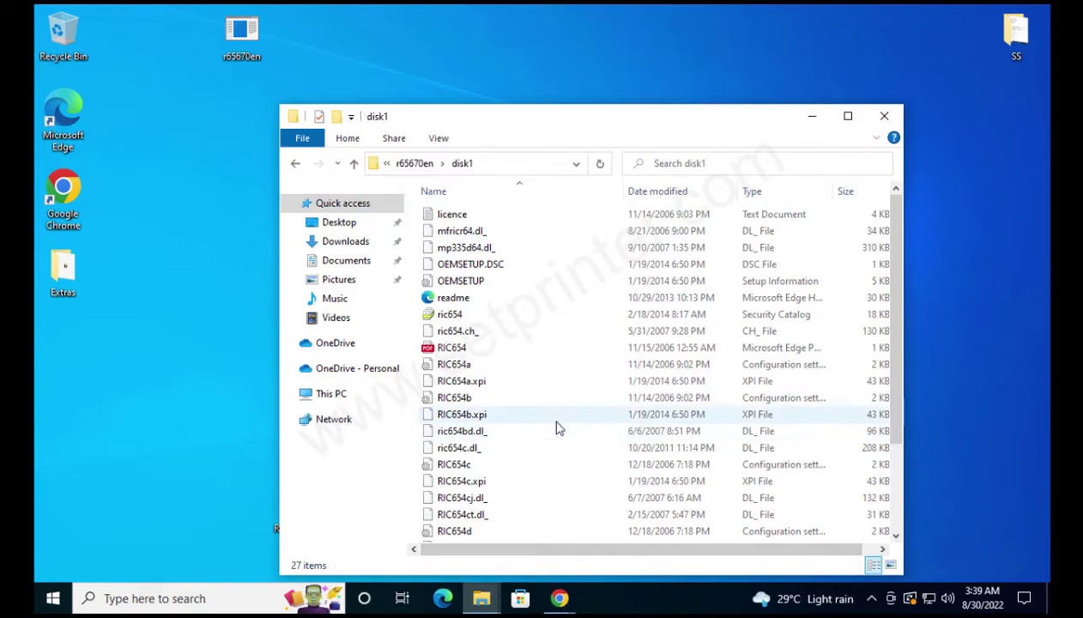
pyautogui.scroll(-3, 554, 429)
pyautogui.scroll(3, 562, 422)
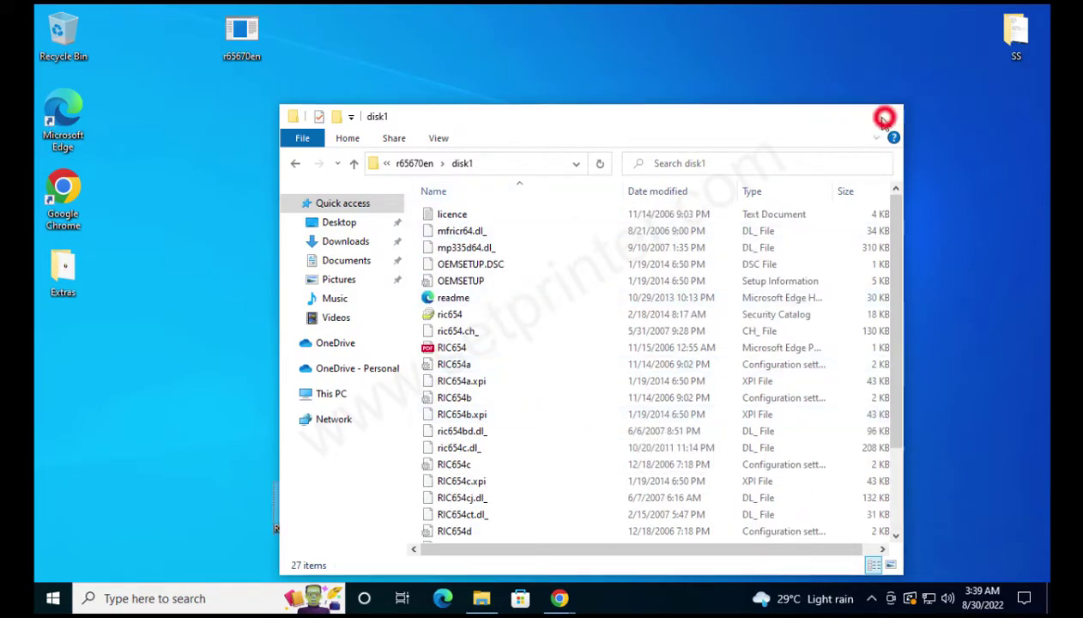
pyautogui.click(884, 115)
# Move the Ricoh Drivers folder directly below the r65670en file on the desktop.
pyautogui.click(423, 300)
pyautogui.moveTo(318, 505); pyautogui.dragTo(252, 112)
pyautogui.click(335, 190)
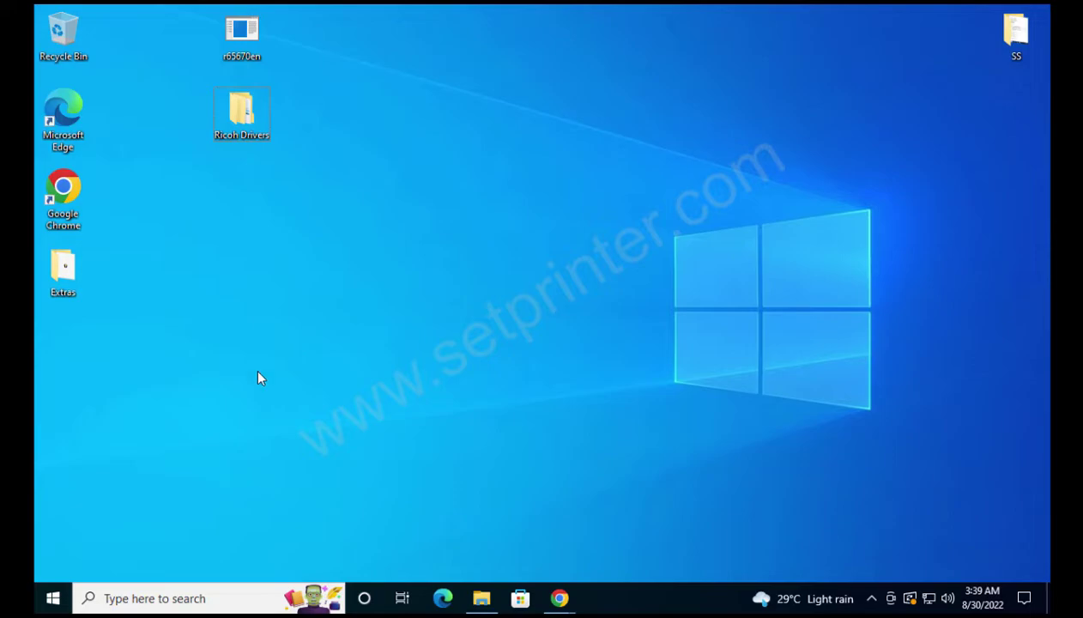
# Switch to Windows Settings and open the Printers & scanners page under Devices.
pyautogui.click(53, 597)
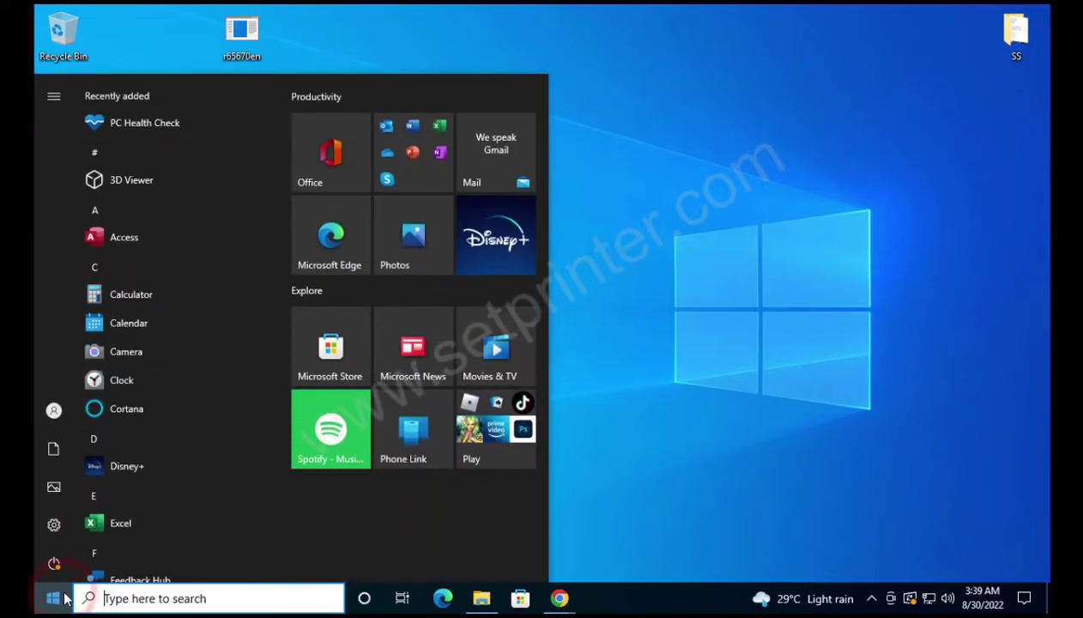
pyautogui.click(54, 524)
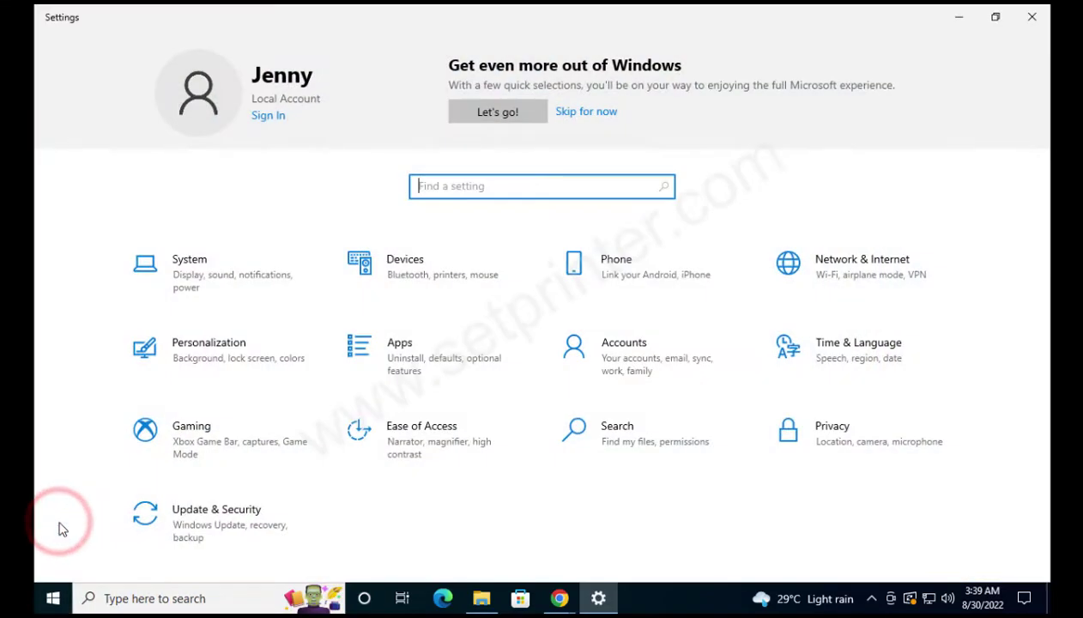
pyautogui.click(397, 274)
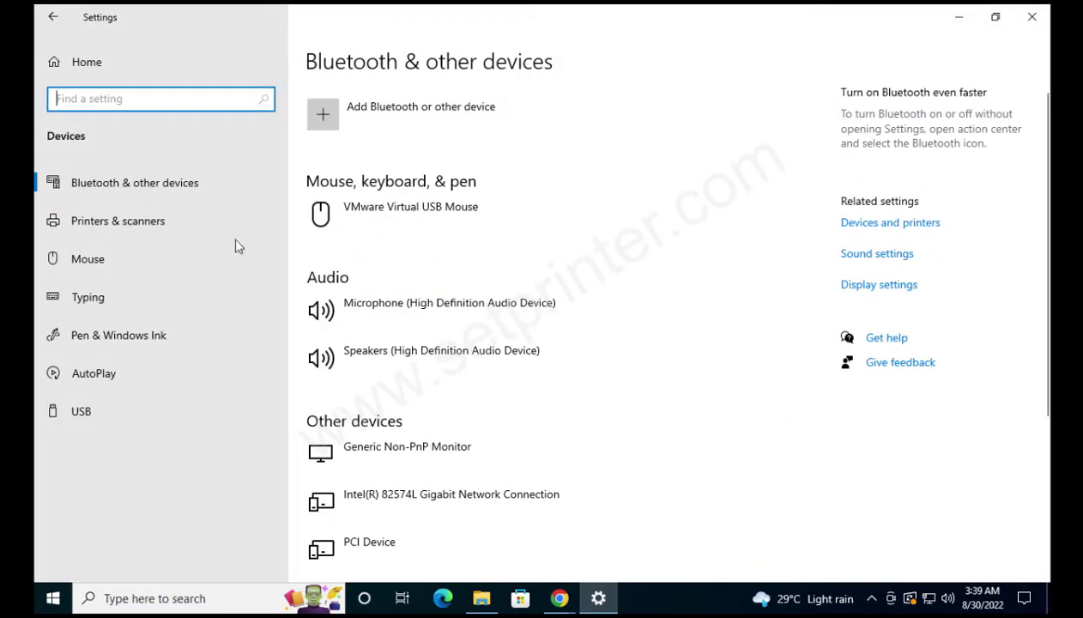
pyautogui.click(108, 239)
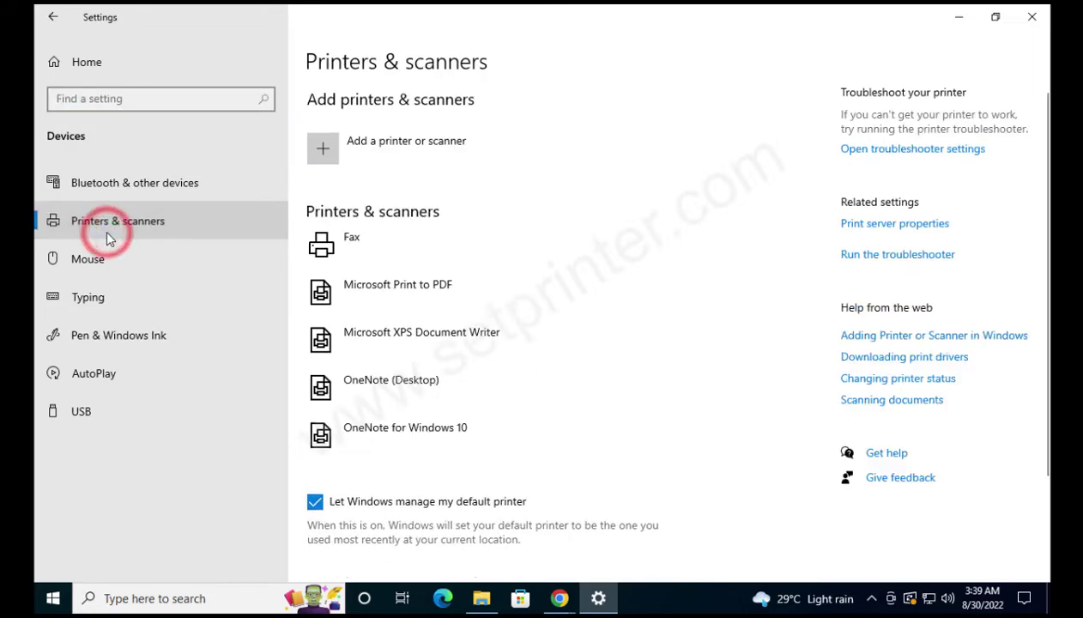
# Start adding an unlisted printer with manual settings and advance to choosing its port.
pyautogui.click(327, 152)
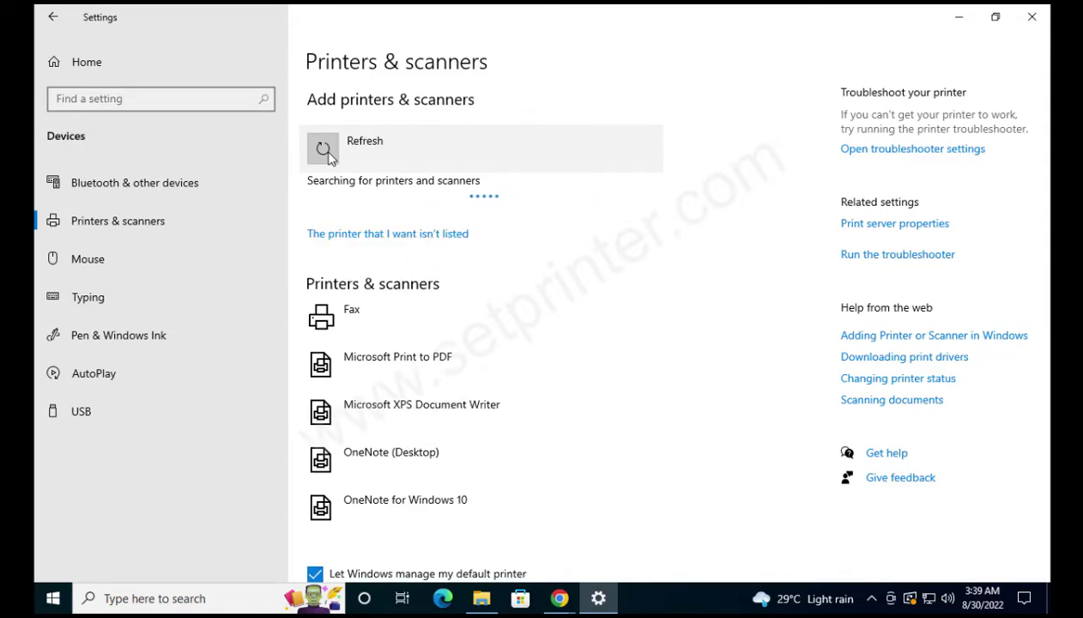
pyautogui.click(394, 240)
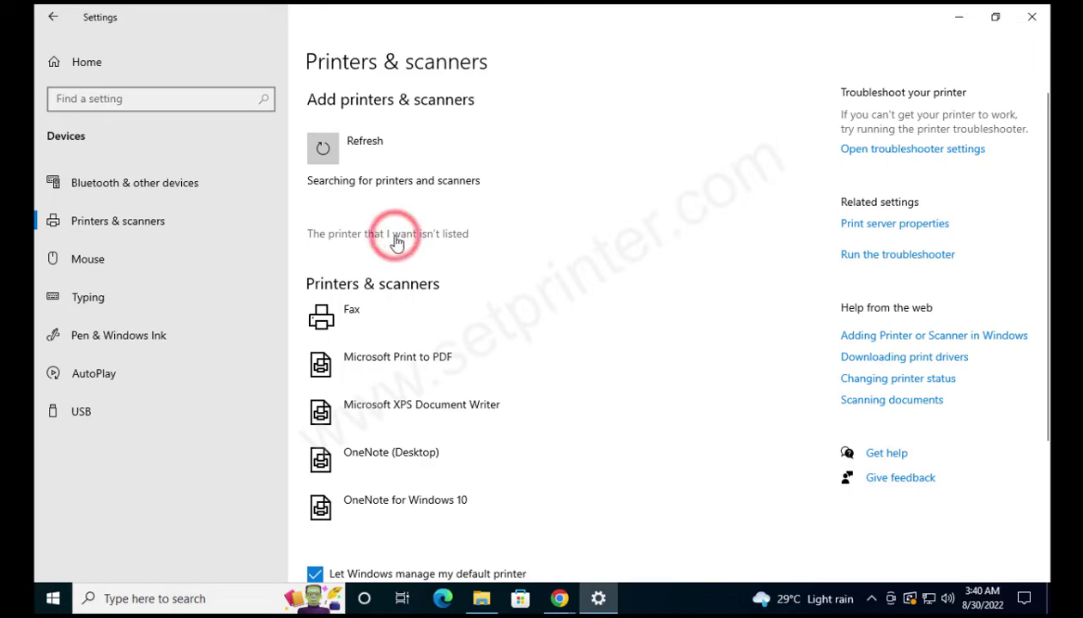
pyautogui.click(393, 384)
pyautogui.click(700, 455)
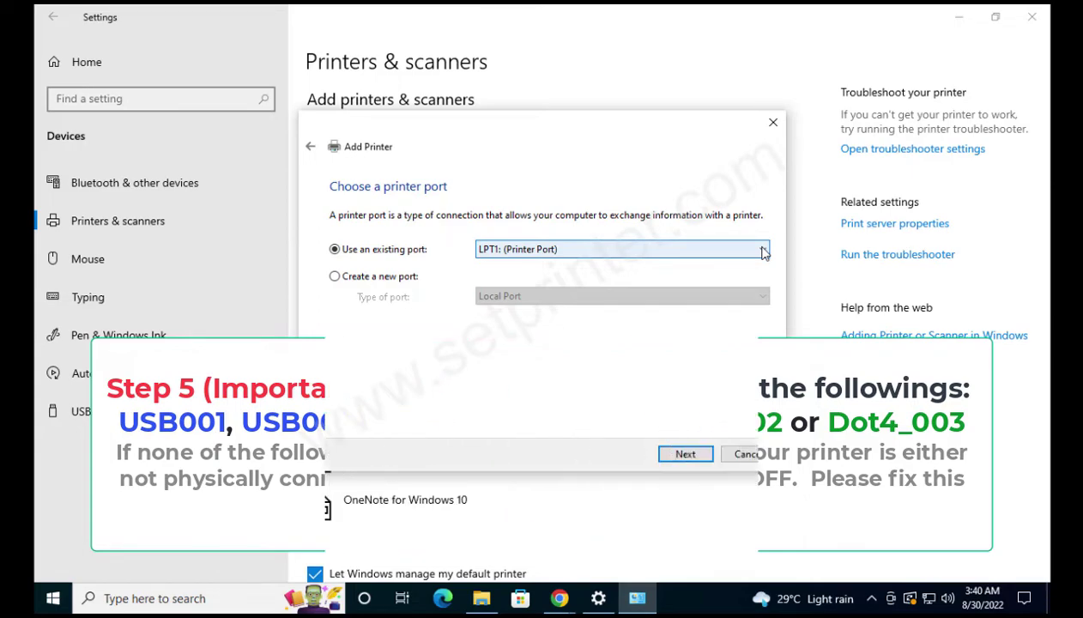
# Assign the existing port USB001 (Virtual Printer Port for USB) to the new printer.
pyautogui.click(762, 250)
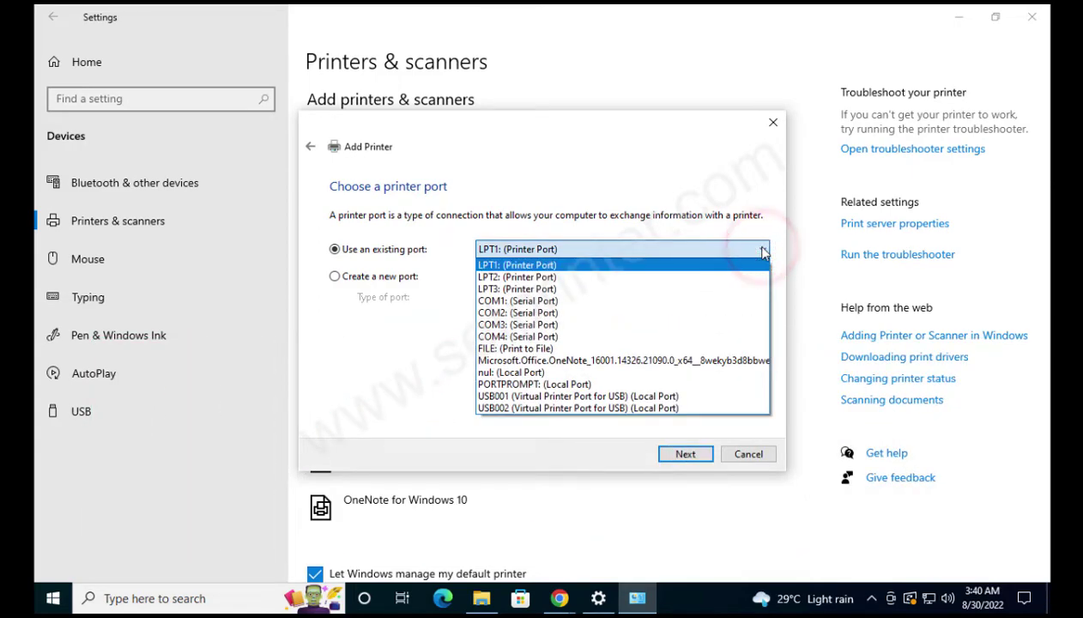
pyautogui.click(664, 396)
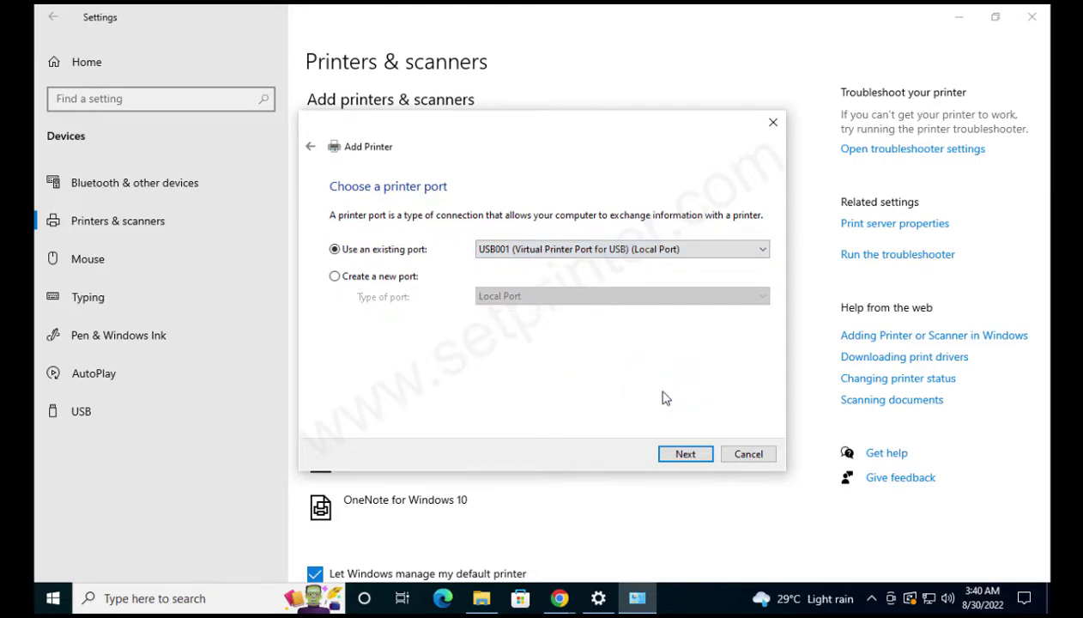
pyautogui.click(697, 455)
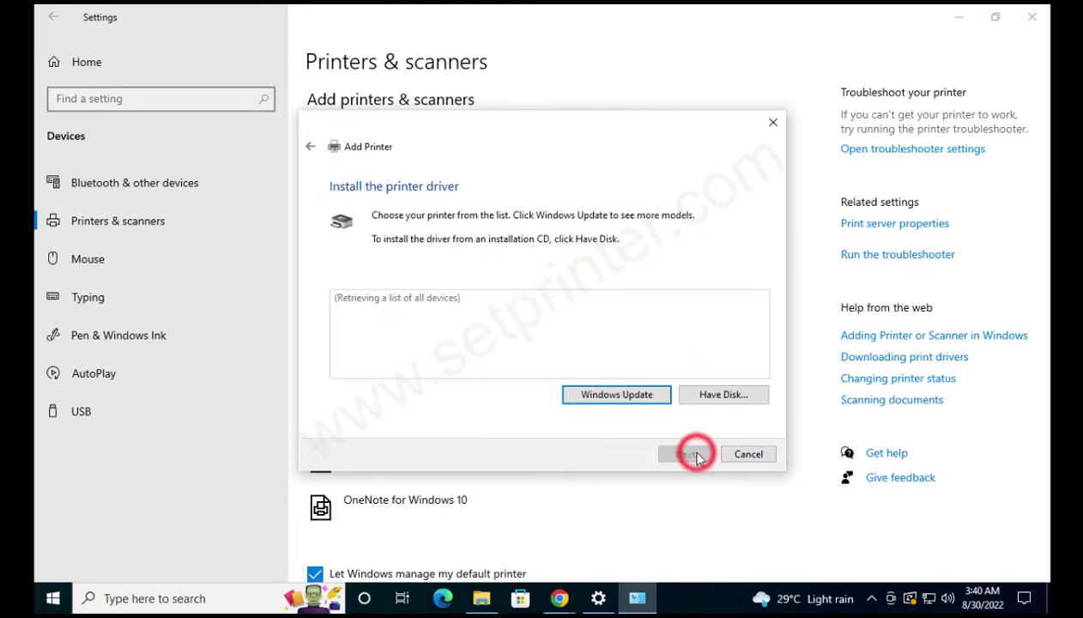
# Load the printer driver from disk using the OEMSETUP file in the desktop folder Ricoh Drivers\r65670en\disk1.
pyautogui.click(719, 396)
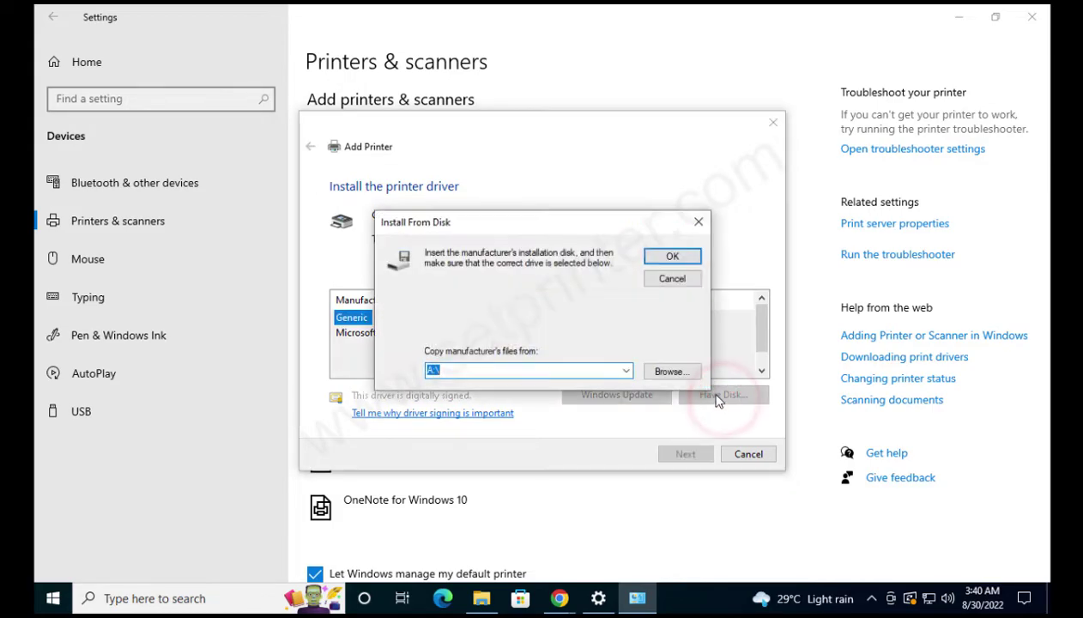
pyautogui.click(692, 379)
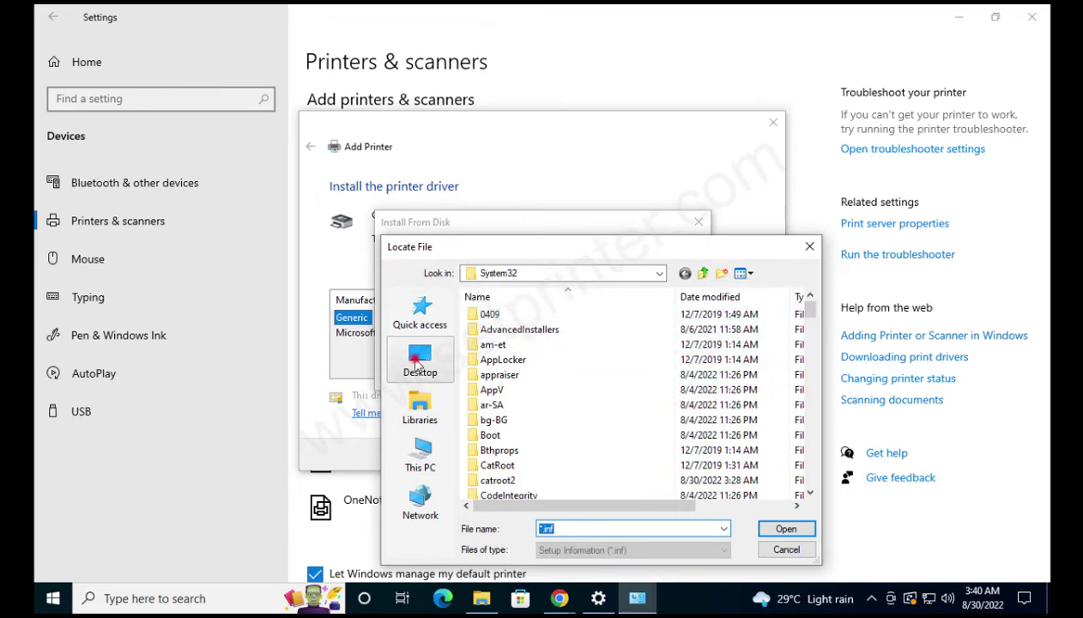
pyautogui.click(419, 362)
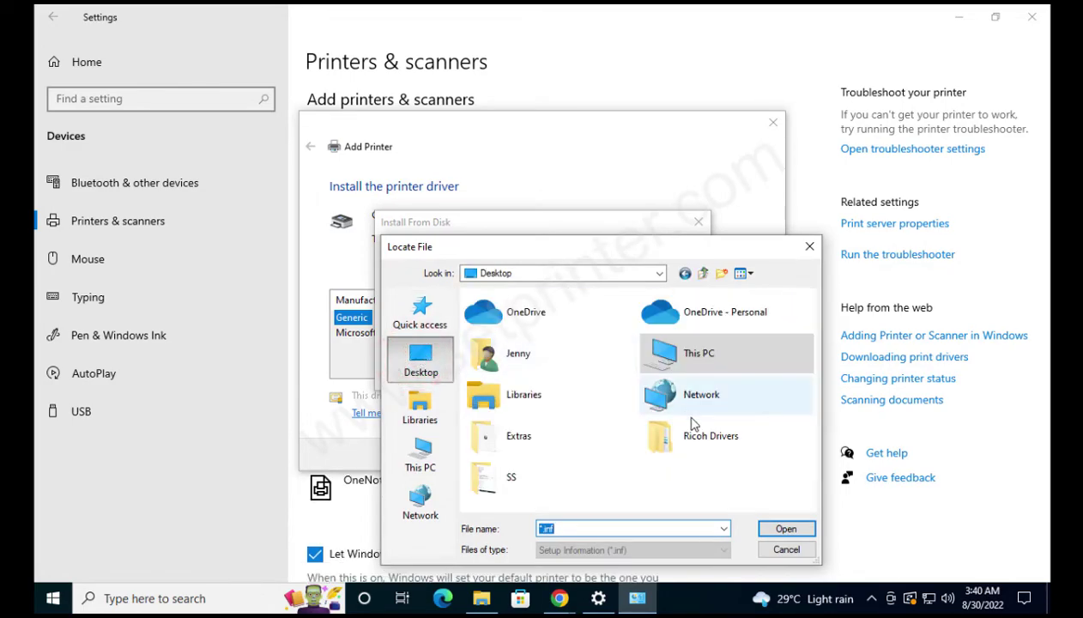
pyautogui.doubleClick(709, 440)
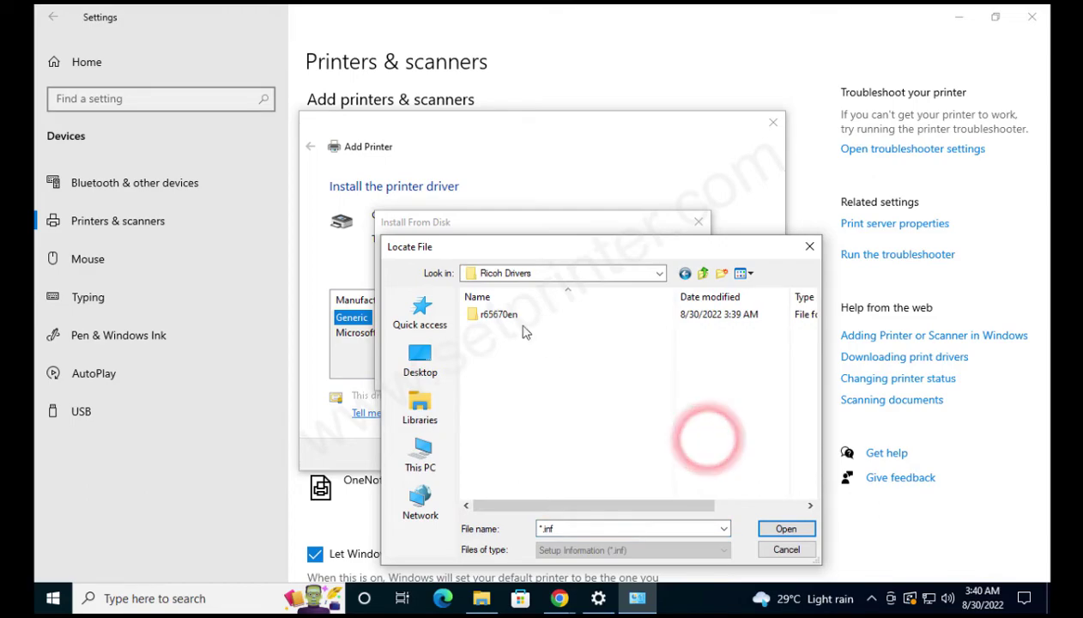
pyautogui.click(498, 315)
pyautogui.doubleClick(498, 315)
pyautogui.doubleClick(489, 312)
pyautogui.click(502, 315)
pyautogui.click(497, 314)
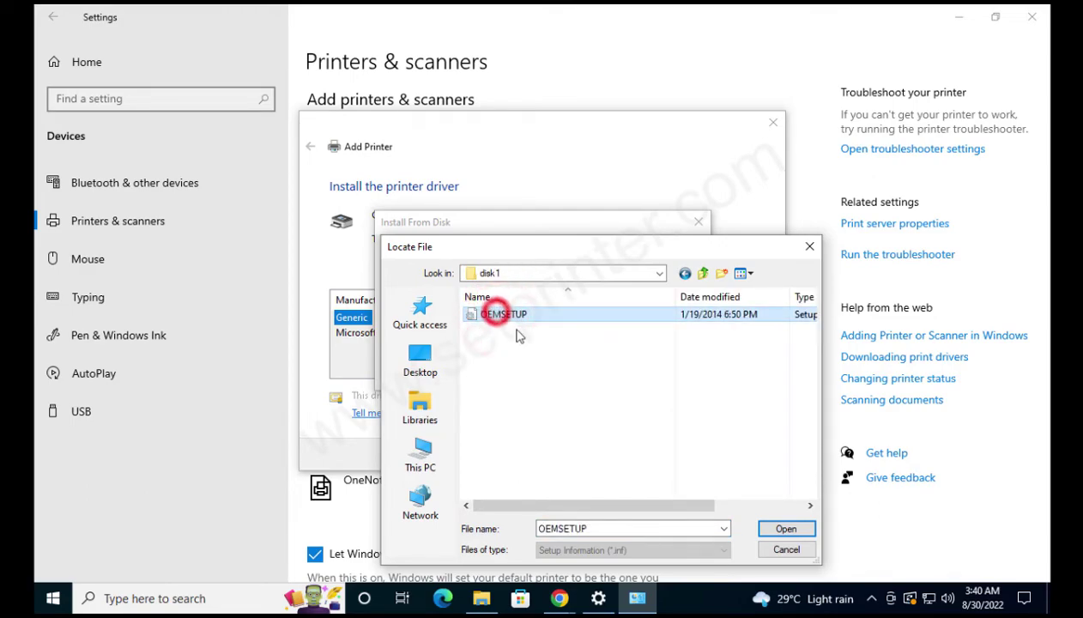
pyautogui.click(786, 529)
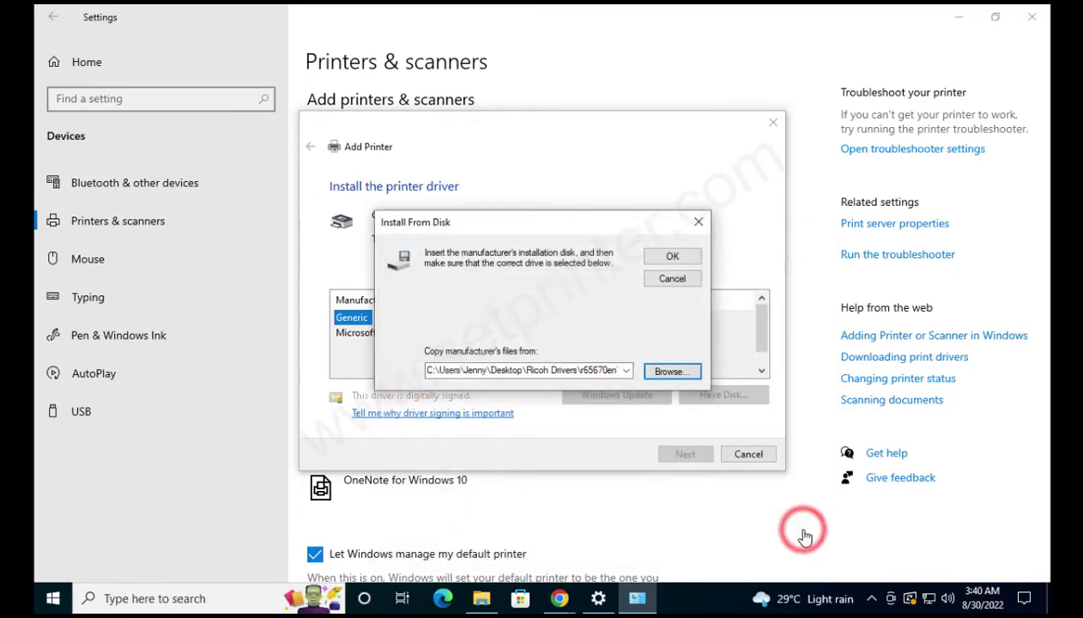
pyautogui.click(678, 254)
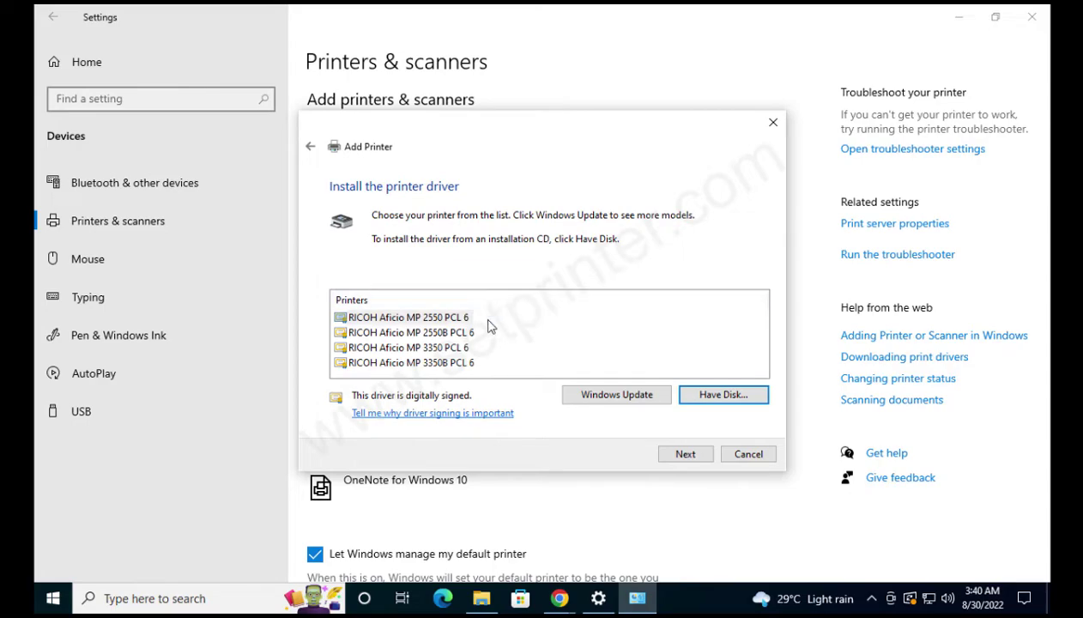
# Install the RICOH Aficio MP 3350B PCL 6 driver, keeping the suggested printer name.
pyautogui.click(438, 364)
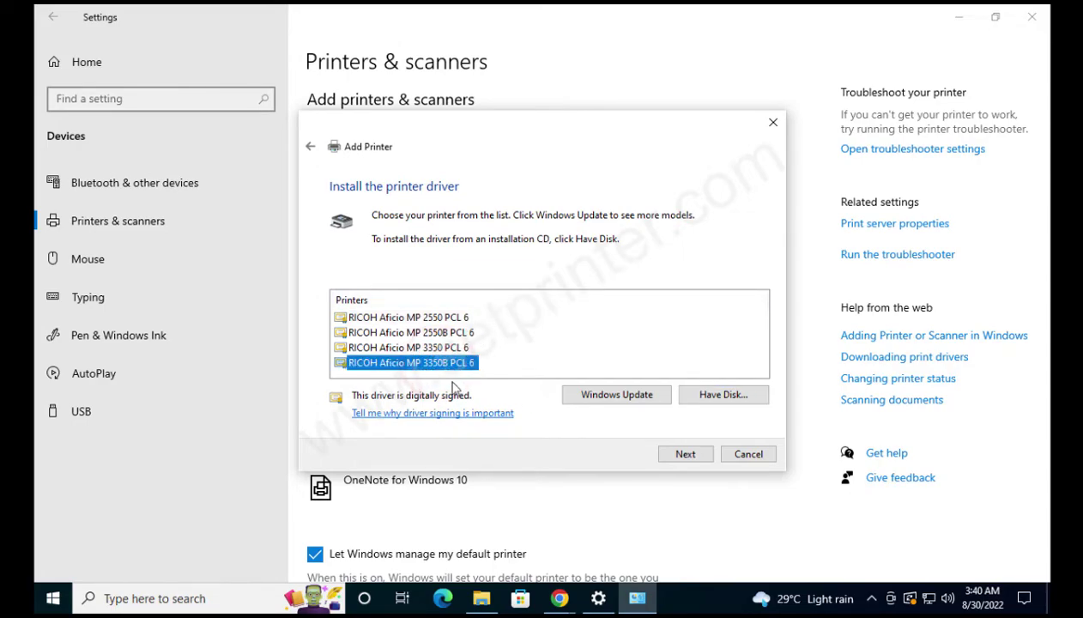
pyautogui.click(695, 457)
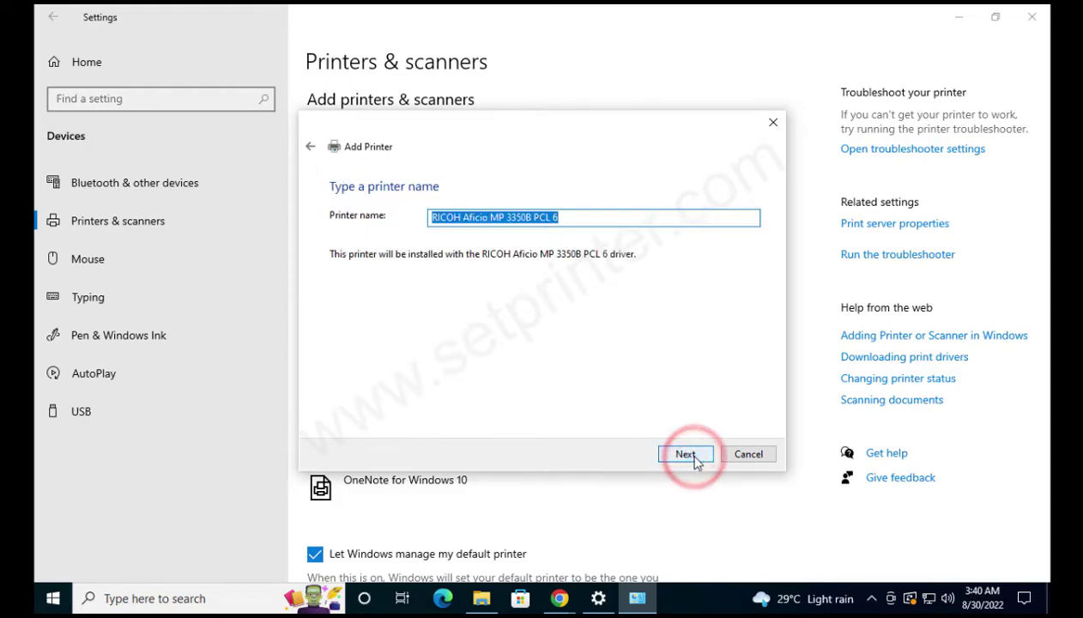
pyautogui.click(697, 461)
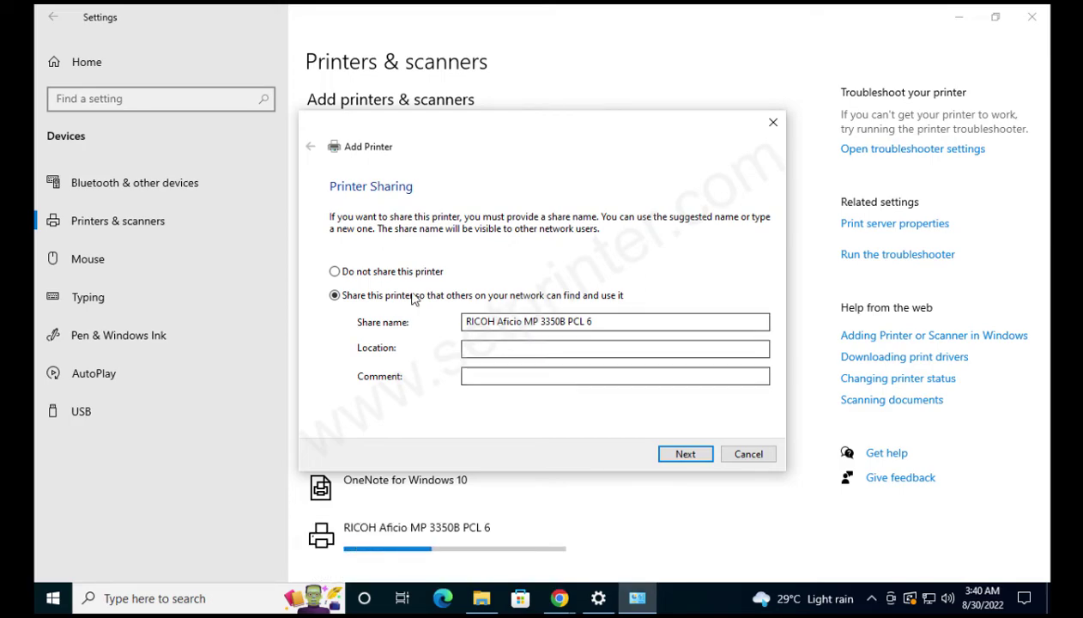
# Finish adding the printer without sharing it, and select RICOH Aficio MP 3350B PCL 6 in the printer list.
pyautogui.click(380, 273)
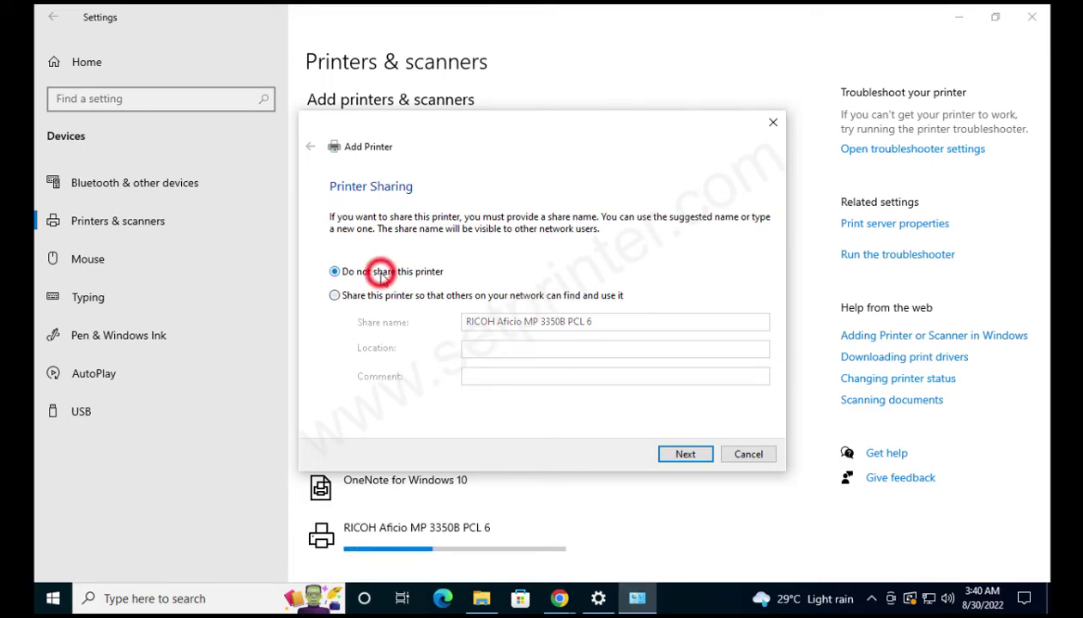
pyautogui.click(702, 457)
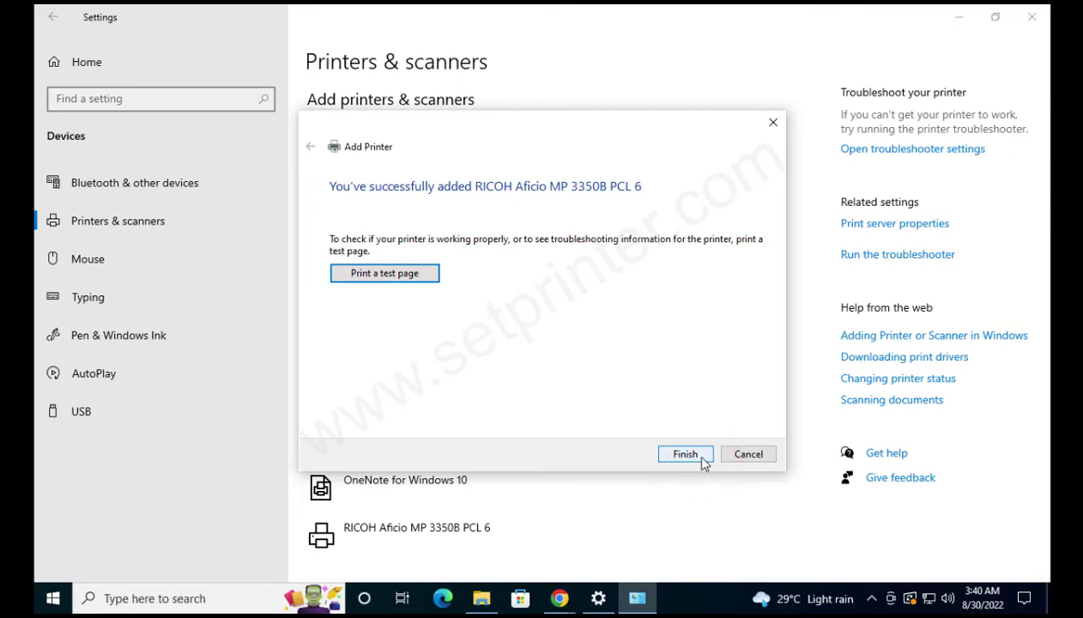
pyautogui.click(702, 460)
pyautogui.scroll(-2, 463, 378)
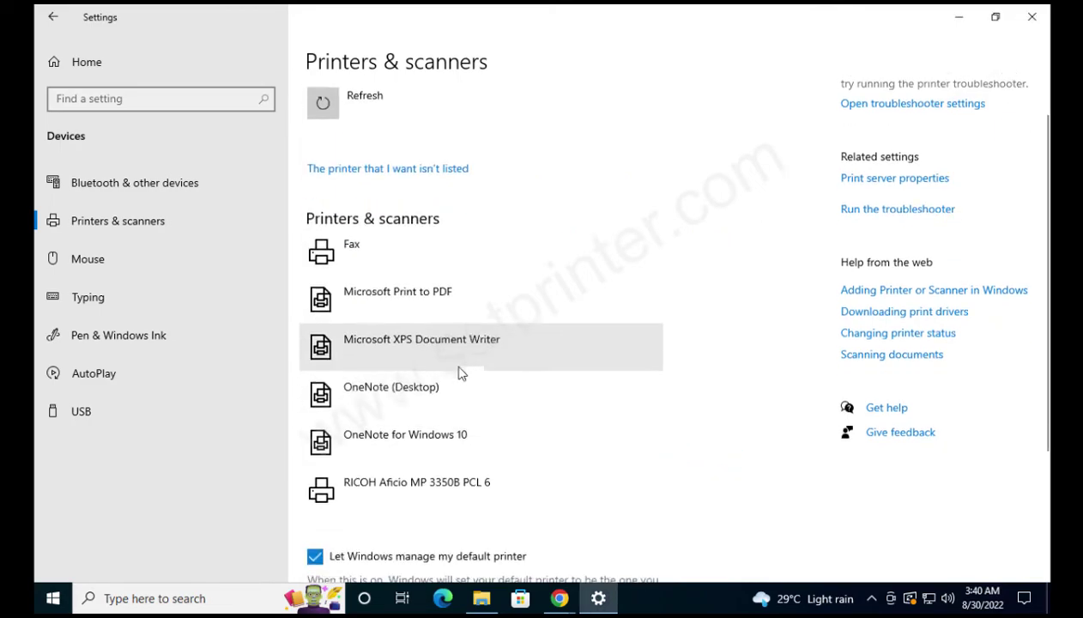
pyautogui.click(459, 455)
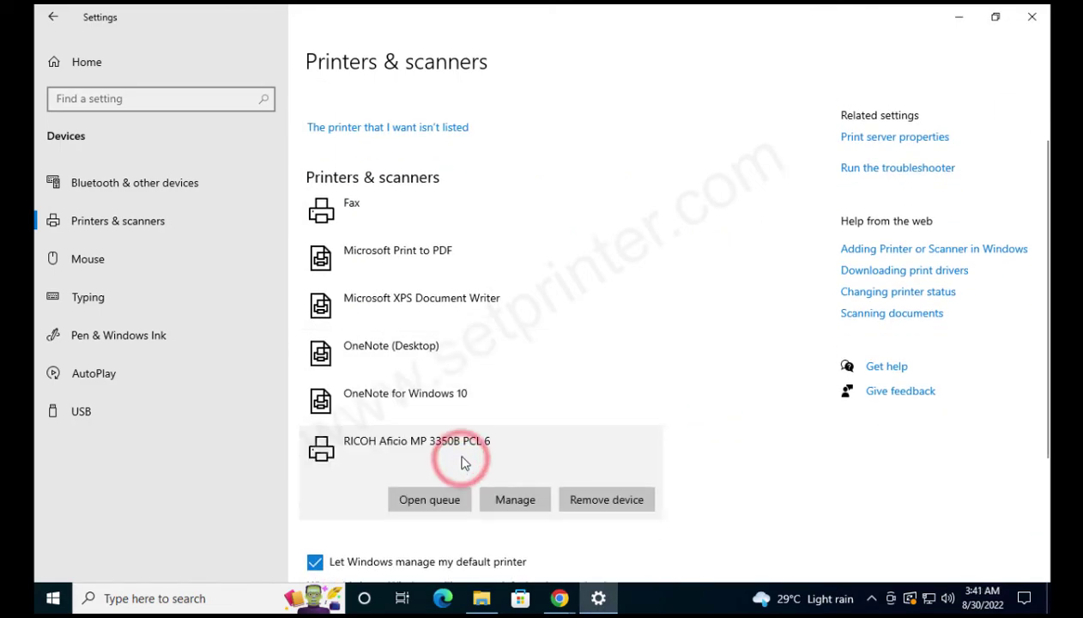